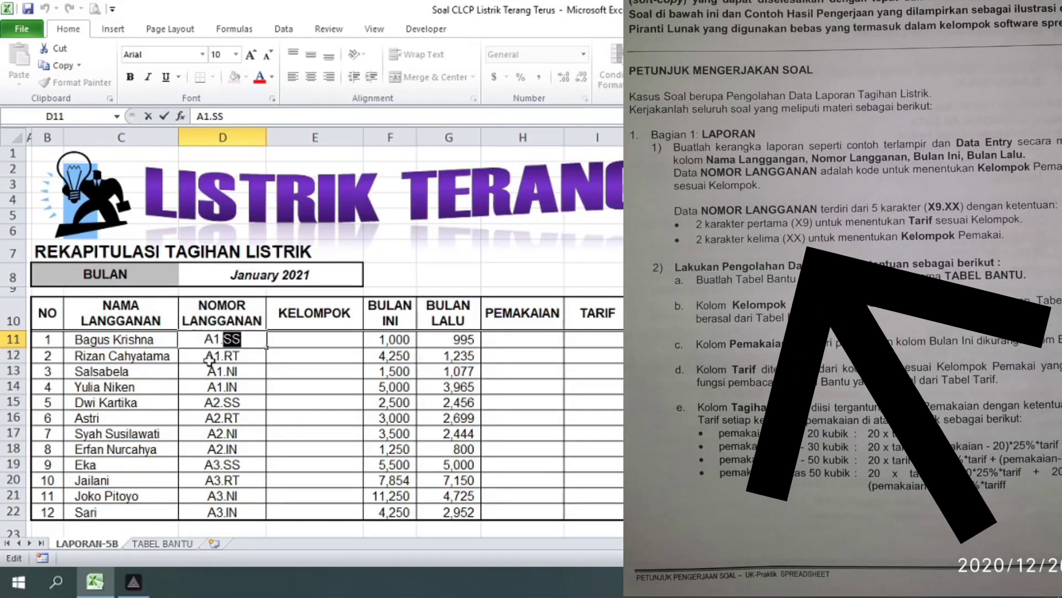
Examine the first two and last two characters of the customer number in D11 and the empty KELOMPOK column
left_click_drag(221, 339, 178, 339)
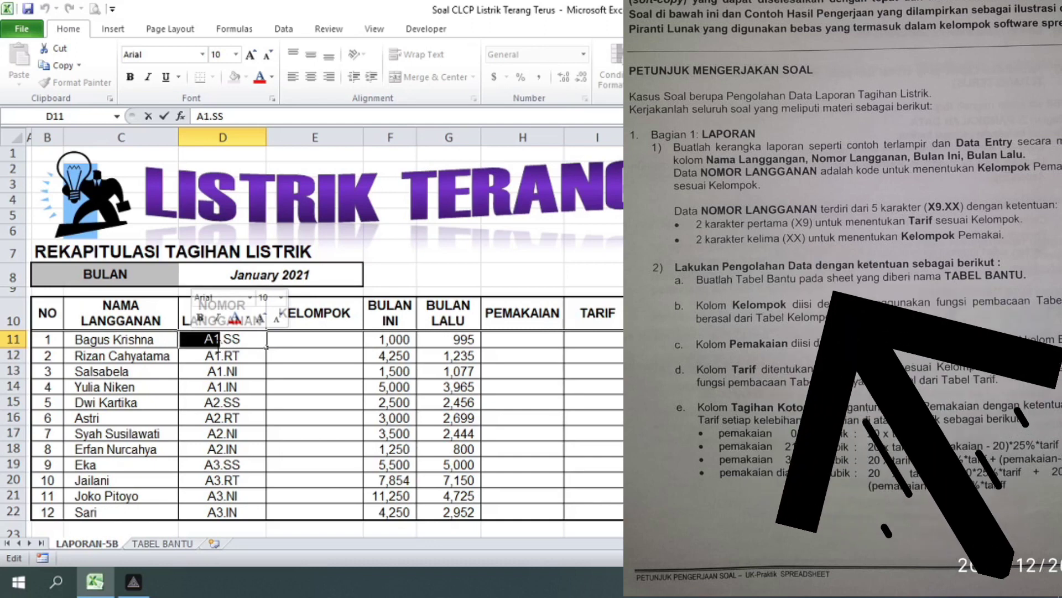
left_click_drag(222, 339, 244, 339)
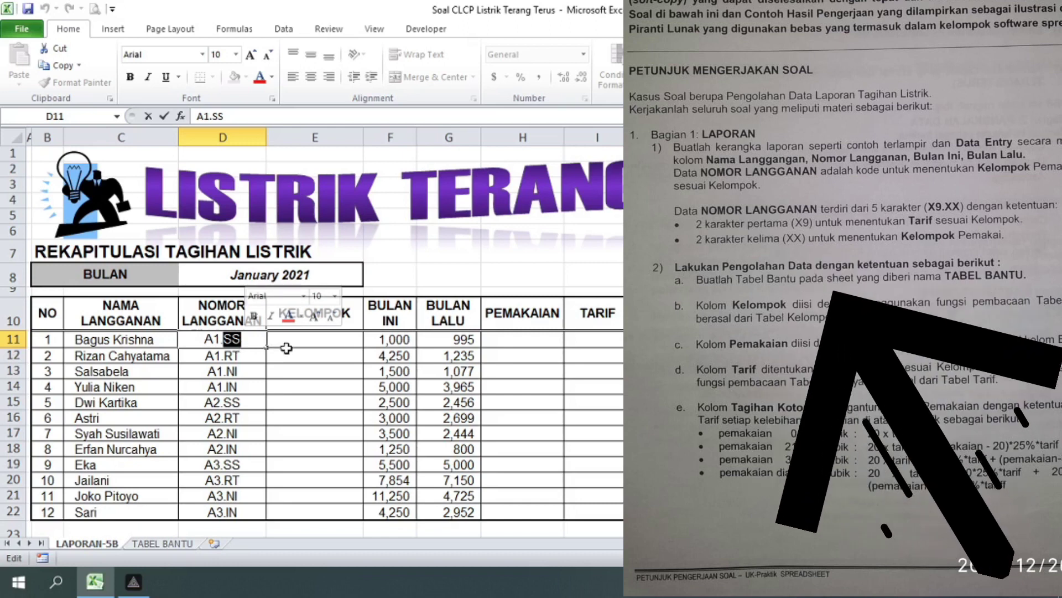
left_click(282, 341)
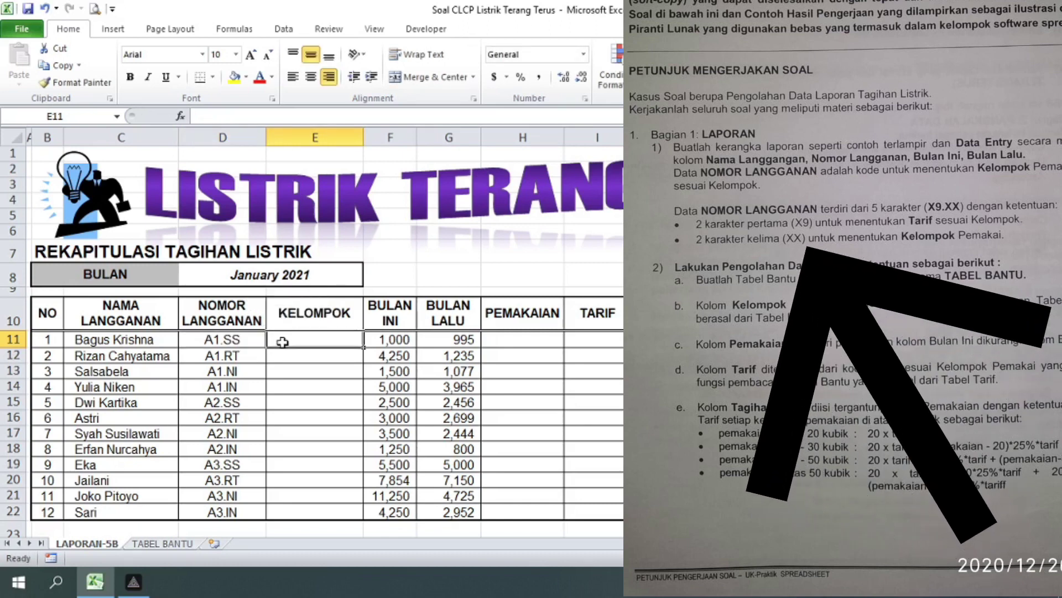
left_click_drag(315, 313, 313, 512)
double_click(227, 341)
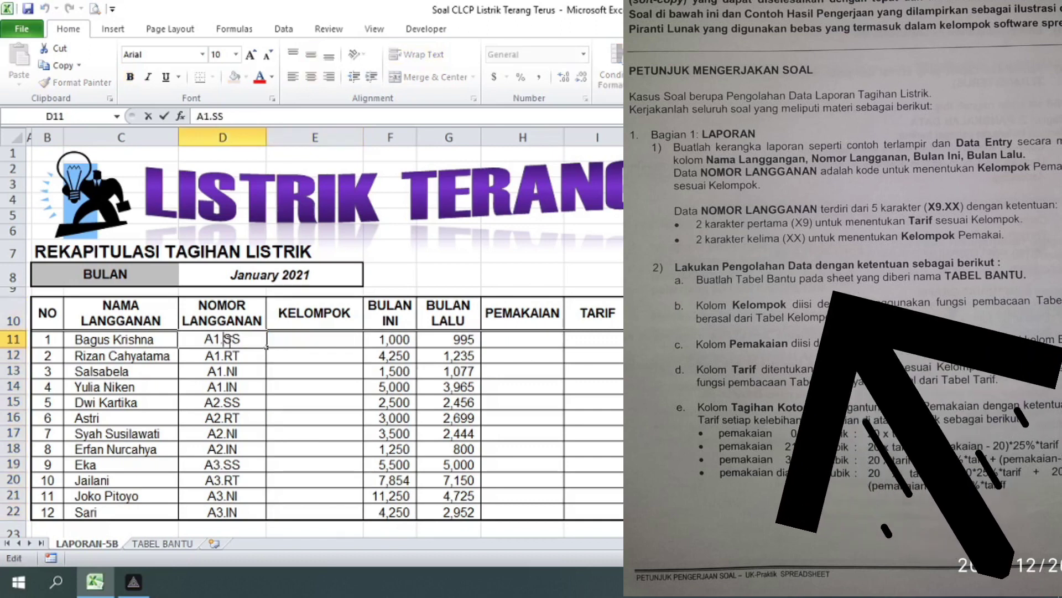
left_click_drag(228, 340, 254, 342)
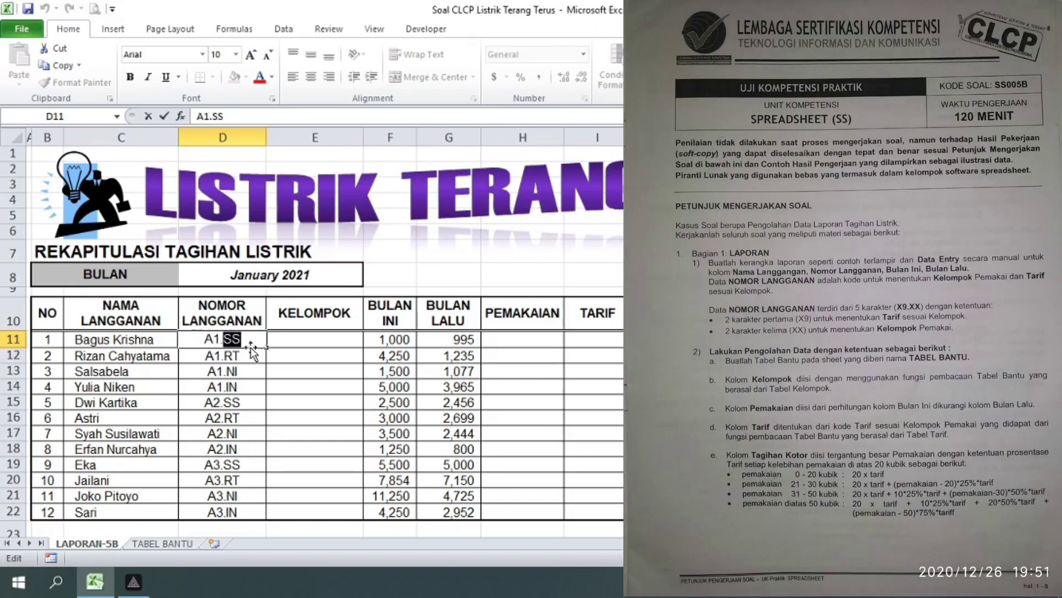
key("Return")
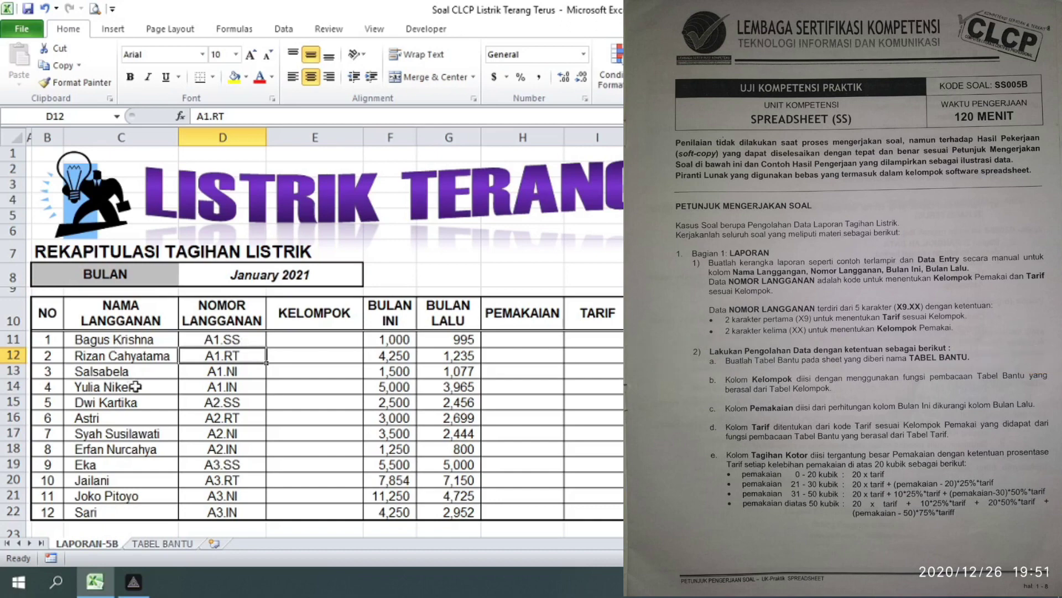
Review the TABEL KELOMPOK table on the TABEL BANTU sheet, and return to cell E11 on the LAPORAN-5B sheet
left_click(163, 543)
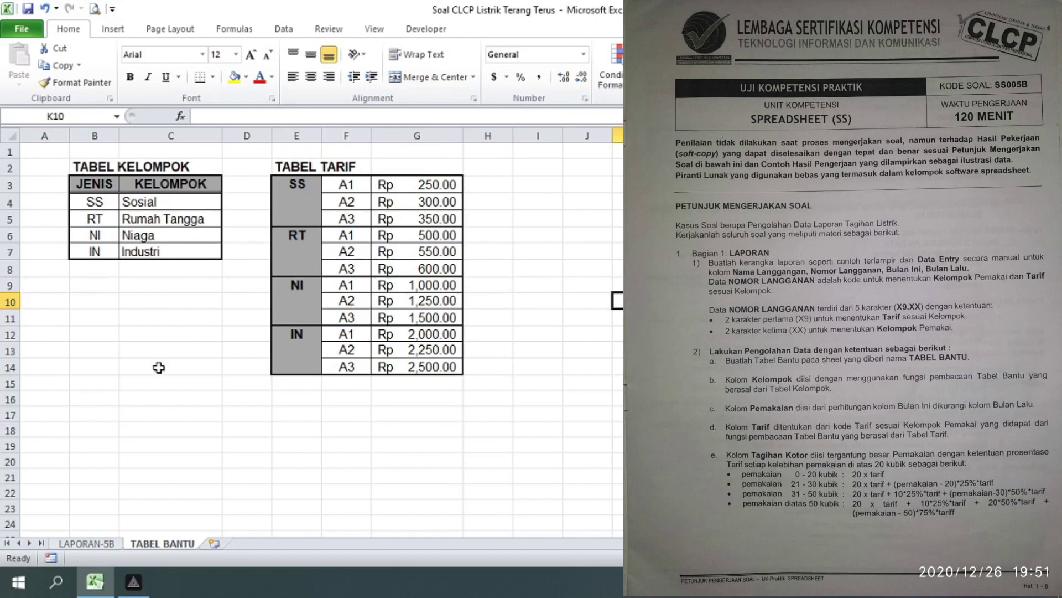
left_click(120, 253)
left_click(135, 335)
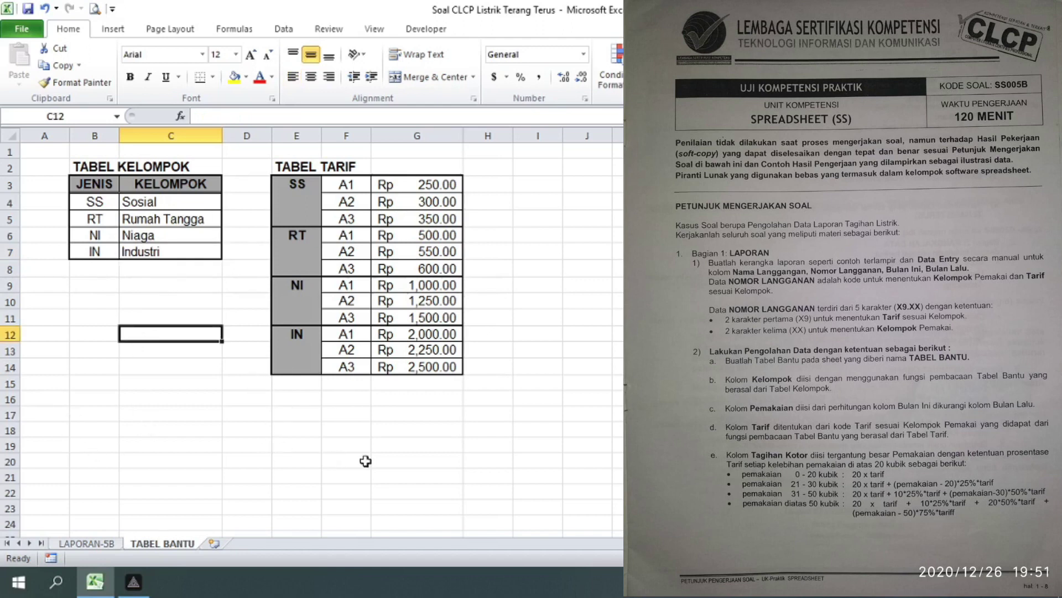
left_click_drag(95, 186, 196, 249)
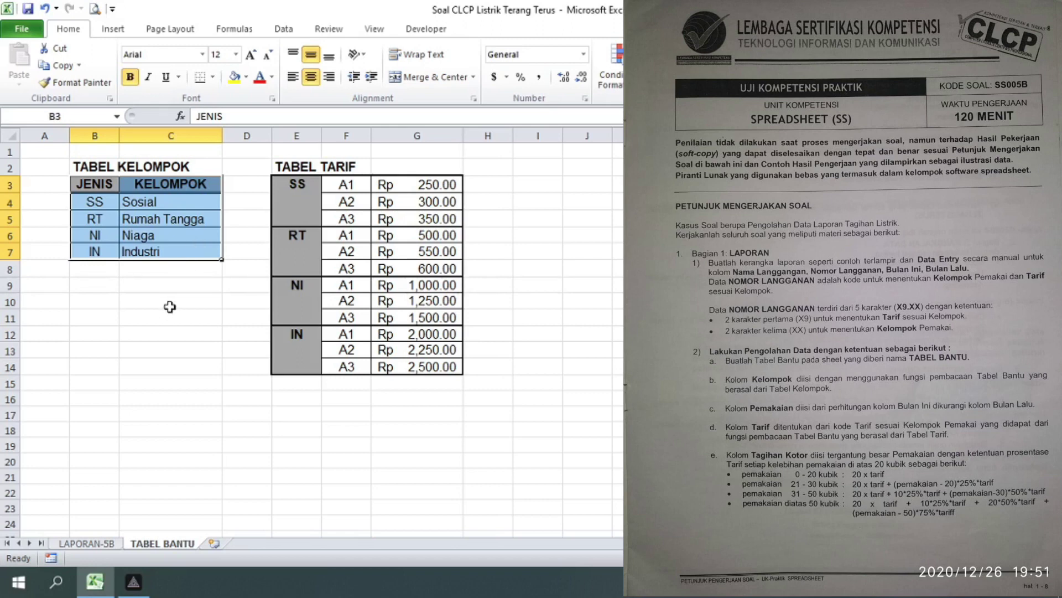
left_click(89, 544)
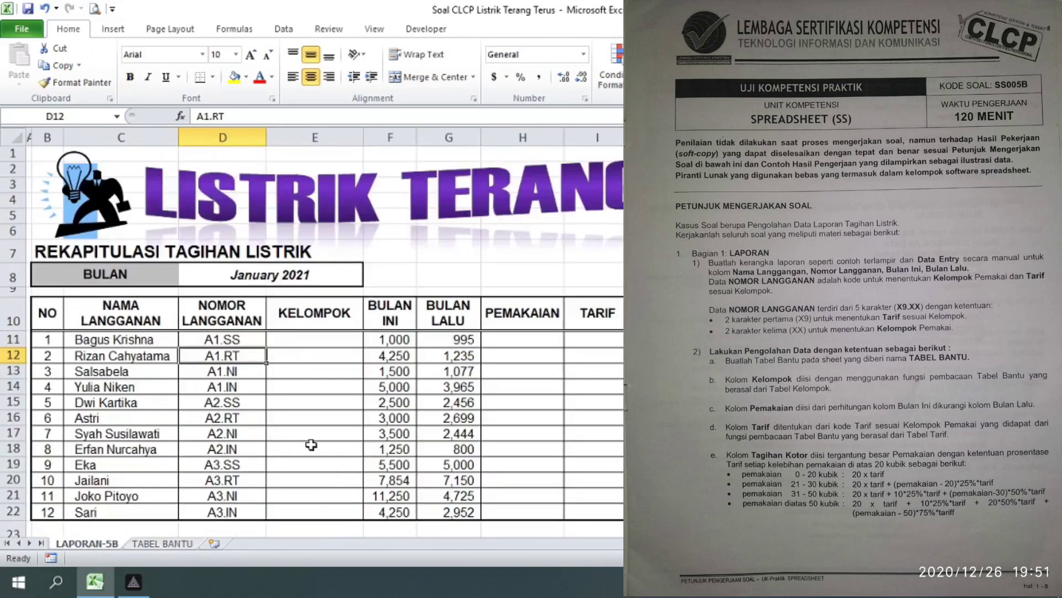
left_click(299, 340)
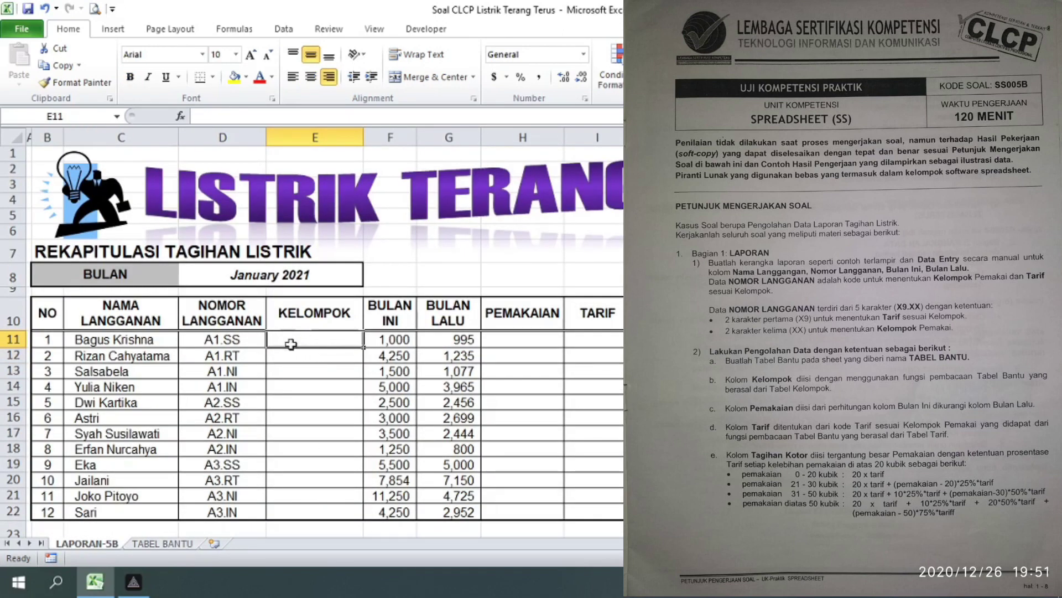
Define the workbook-level name KELOMPOK for the group table B3:C7, headers included, on the TABEL BANTU sheet
left_click(158, 544)
left_click(90, 294)
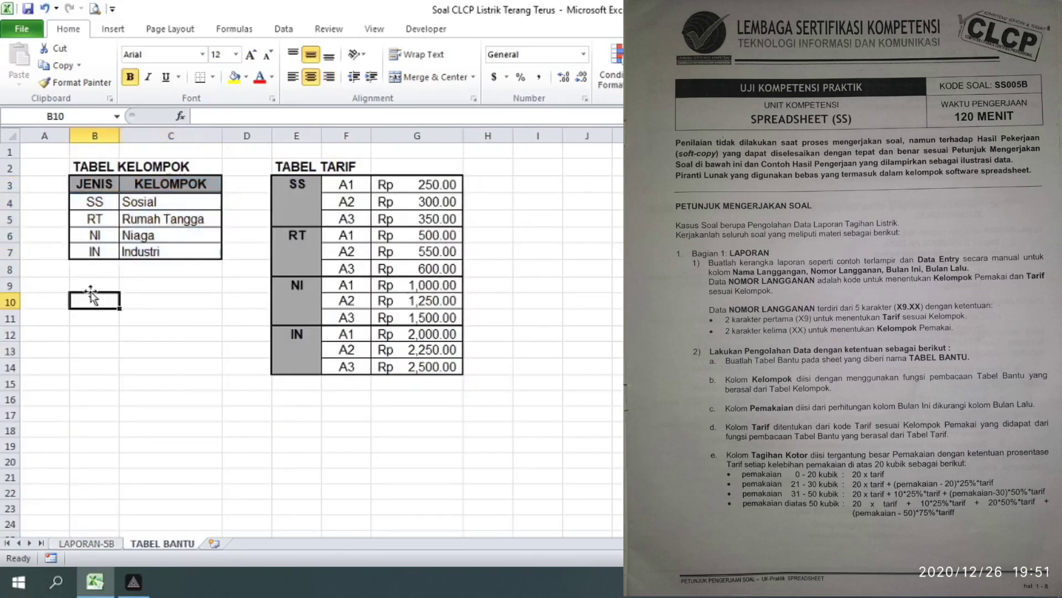
left_click(90, 188)
left_click_drag(129, 188, 163, 251)
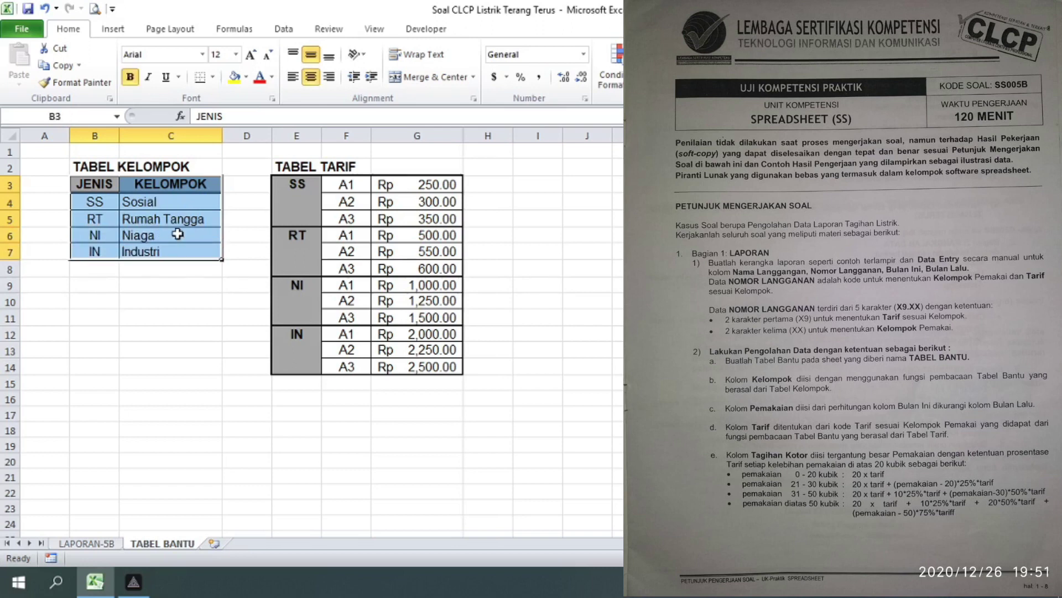
right_click(178, 235)
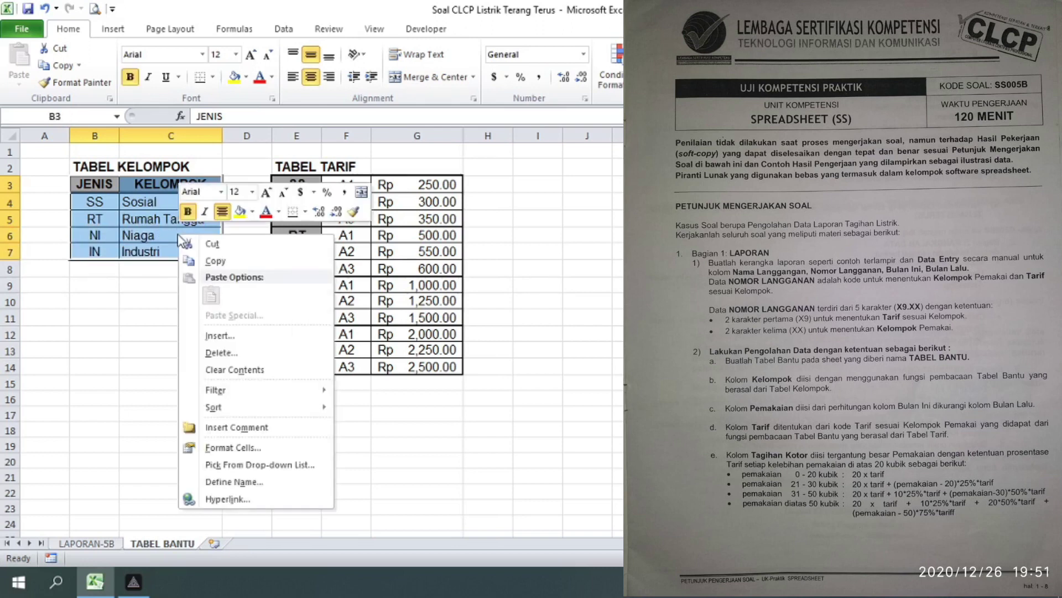
left_click(249, 479)
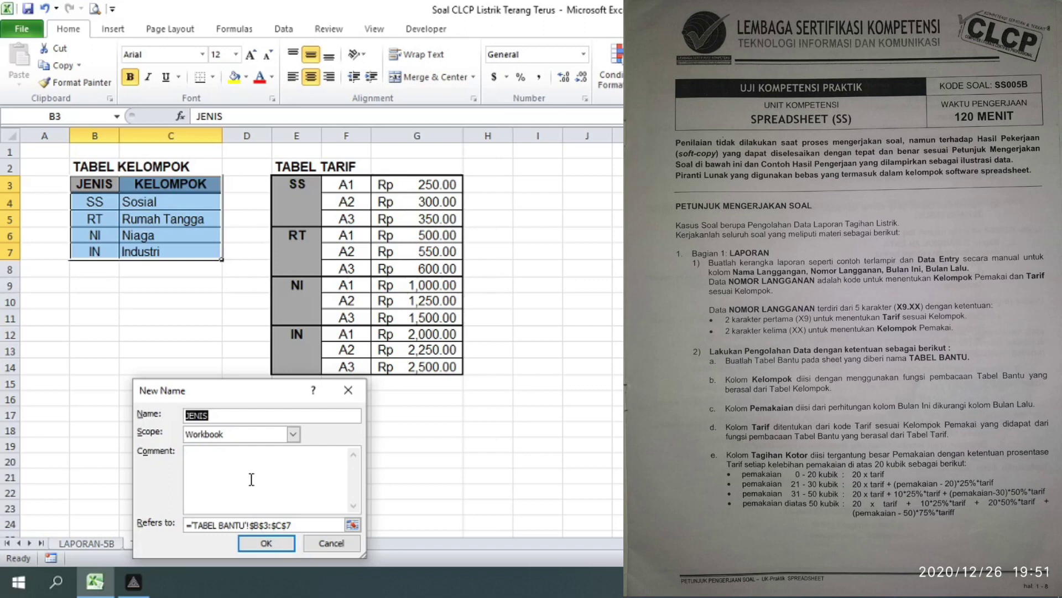
type("KELOMPOK")
left_click(283, 545)
Examine the last two characters of the customer number in D11 on the LAPORAN-5B sheet
left_click(86, 543)
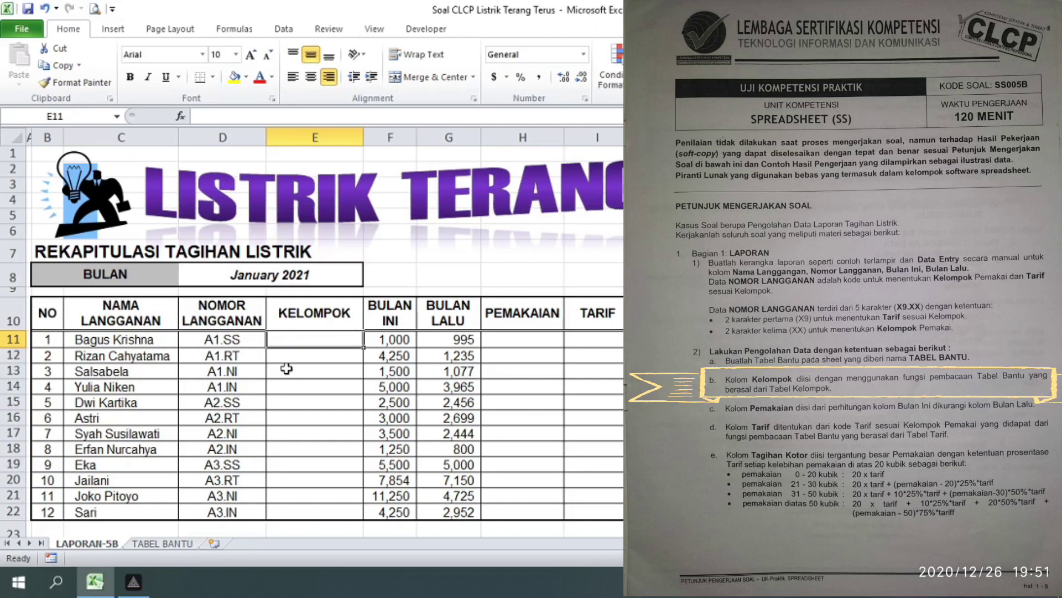
left_click(232, 340)
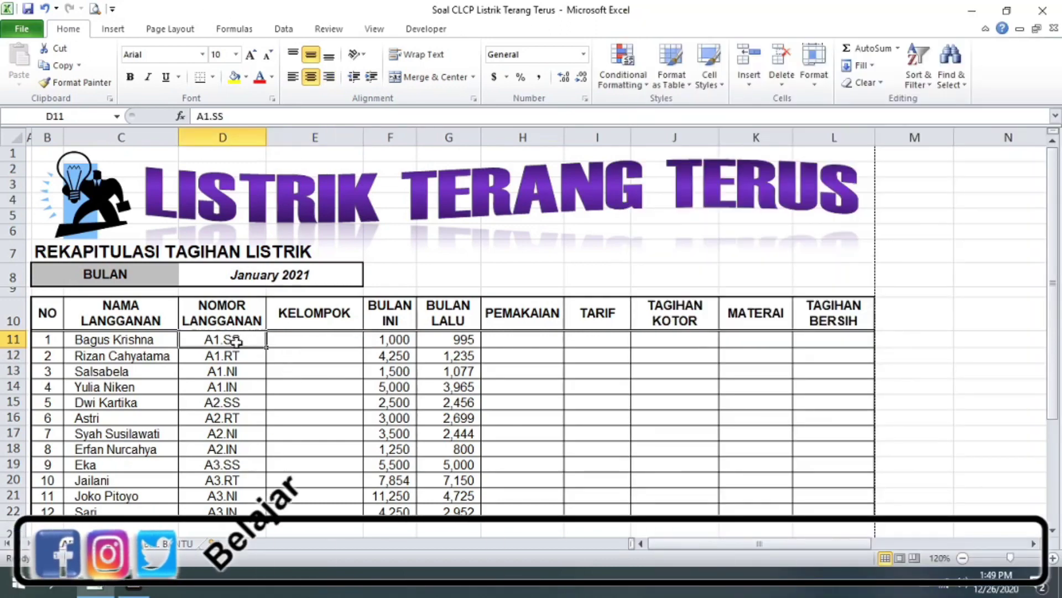
double_click(227, 339)
left_click_drag(227, 339, 244, 339)
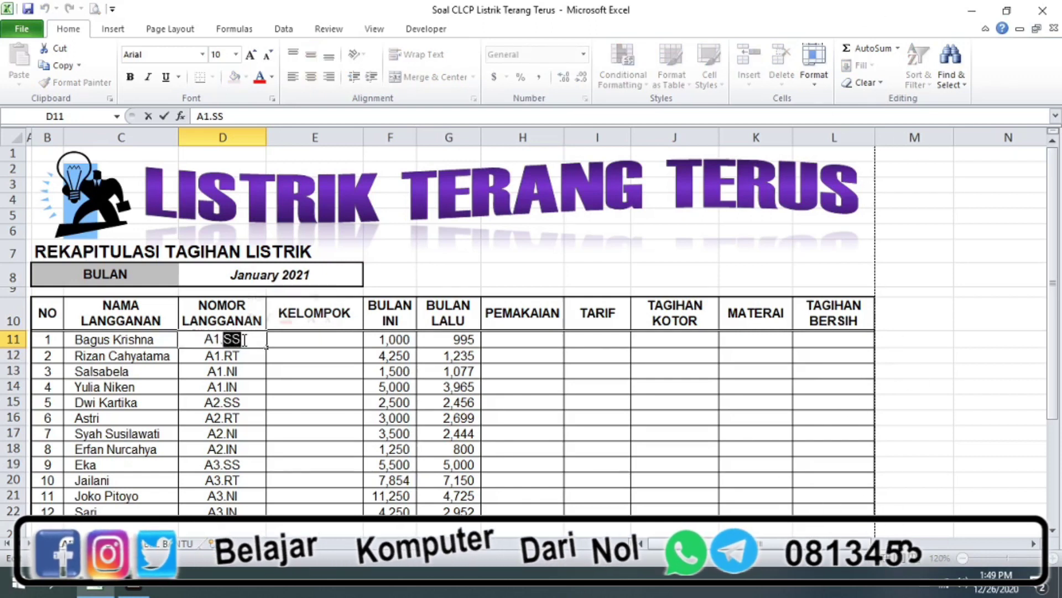
left_click(242, 335)
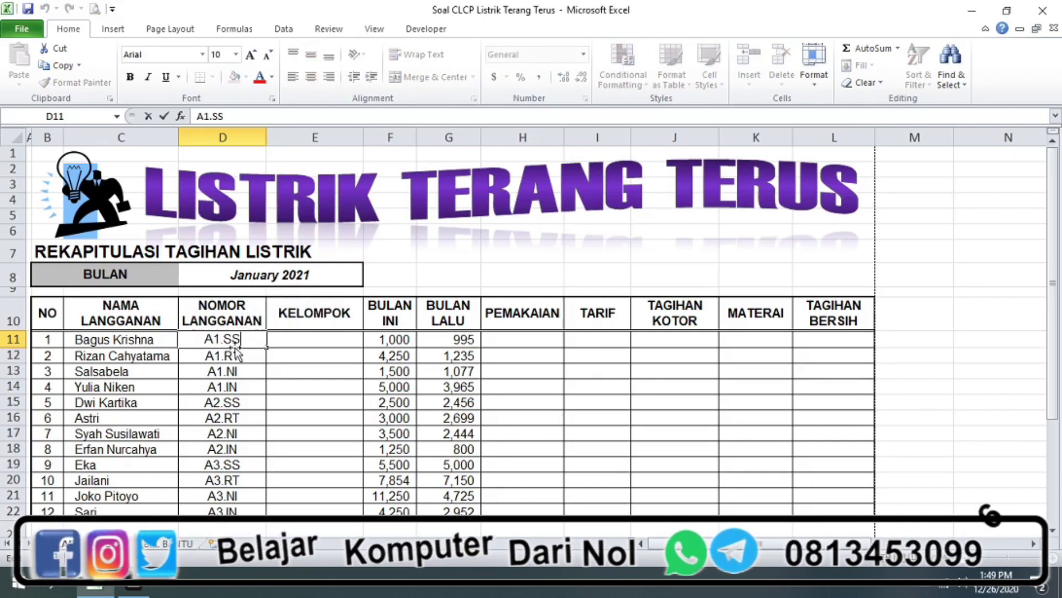
double_click(238, 338)
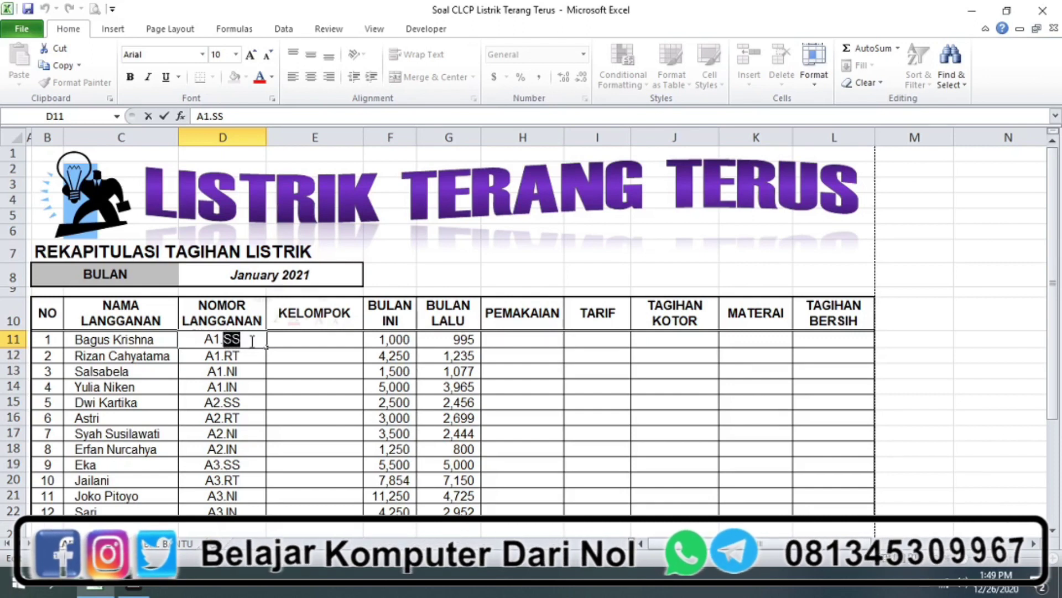
left_click(252, 340)
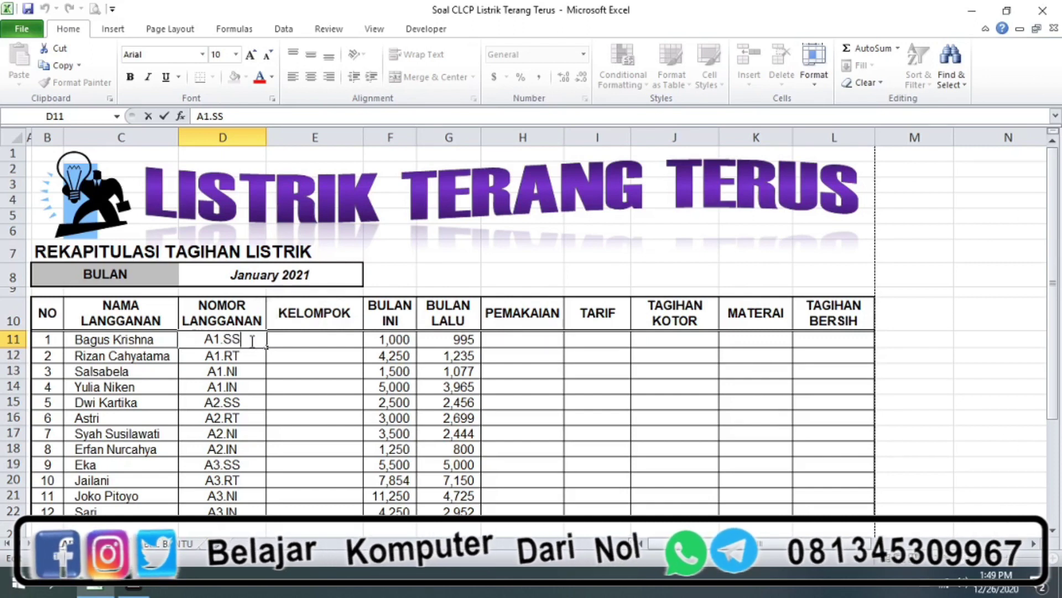
Widen the KELOMPOK column of the report slightly and select its first data cell, E11
left_click(309, 339)
left_click_drag(322, 321, 339, 508)
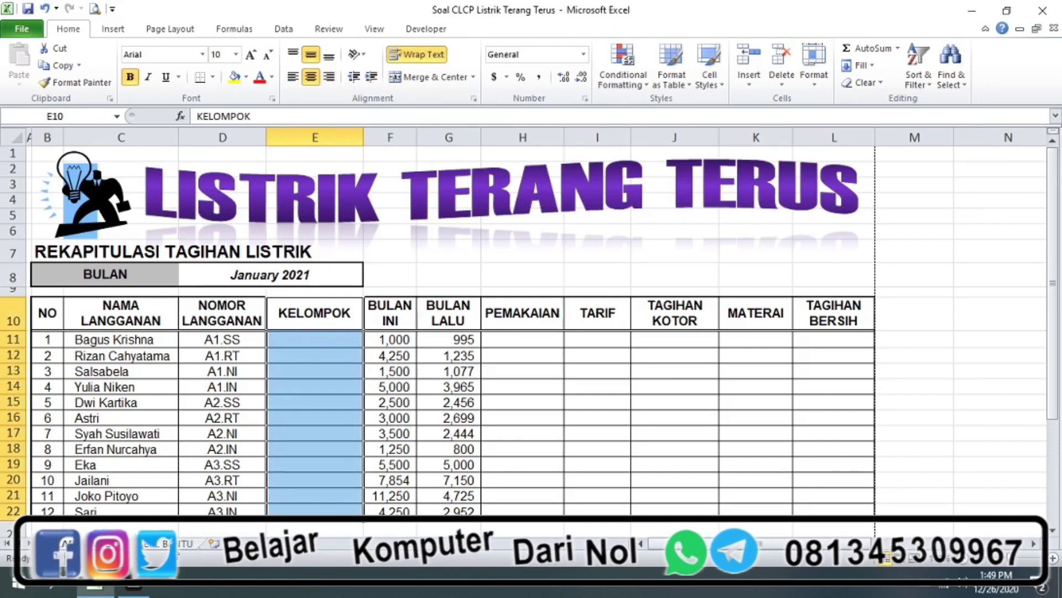
left_click_drag(363, 138, 371, 138)
left_click(332, 343)
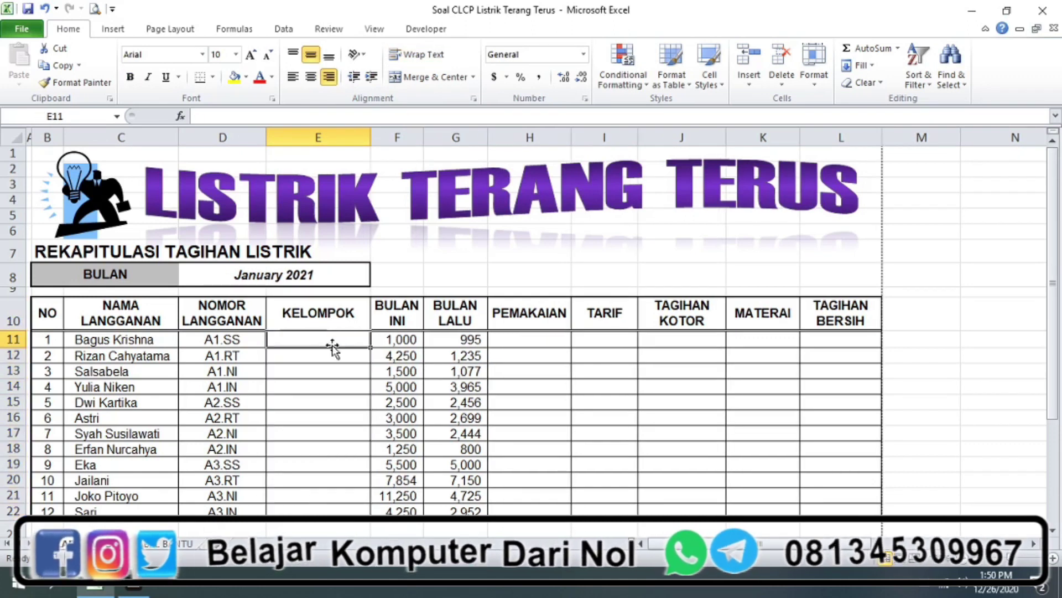
left_click(323, 371)
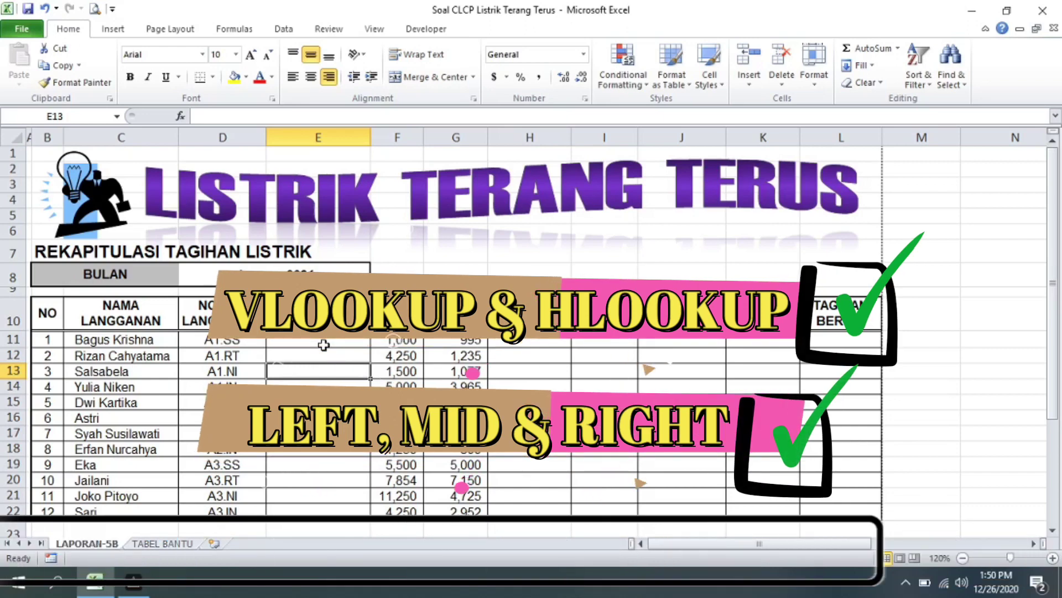
left_click(324, 343)
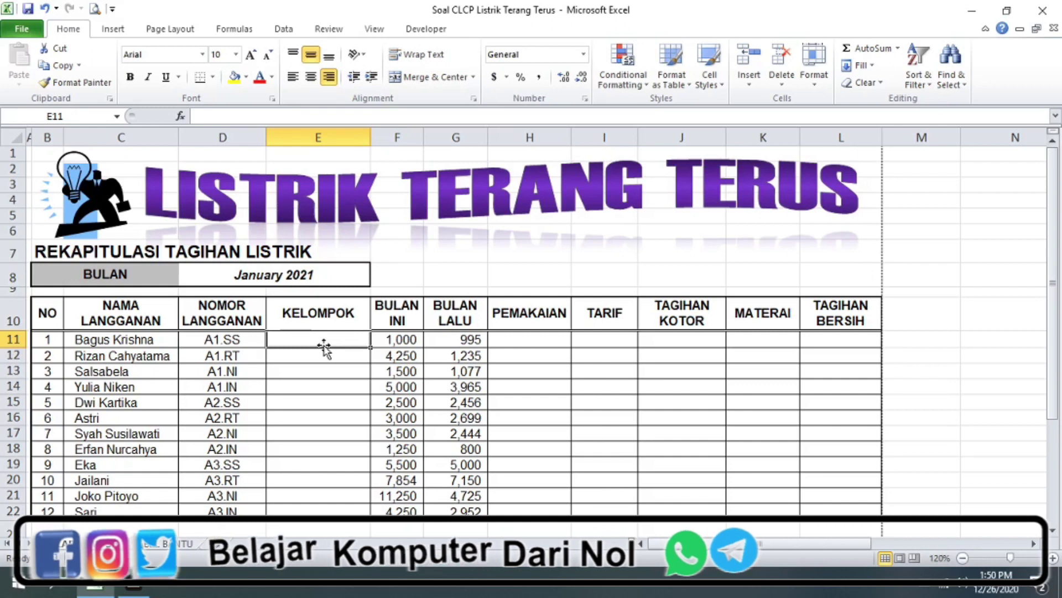
Compare the group code in D11 with the JENIS and KELOMPOK columns of the group table on the TABEL BANTU sheet
key("Left")
key("F2")
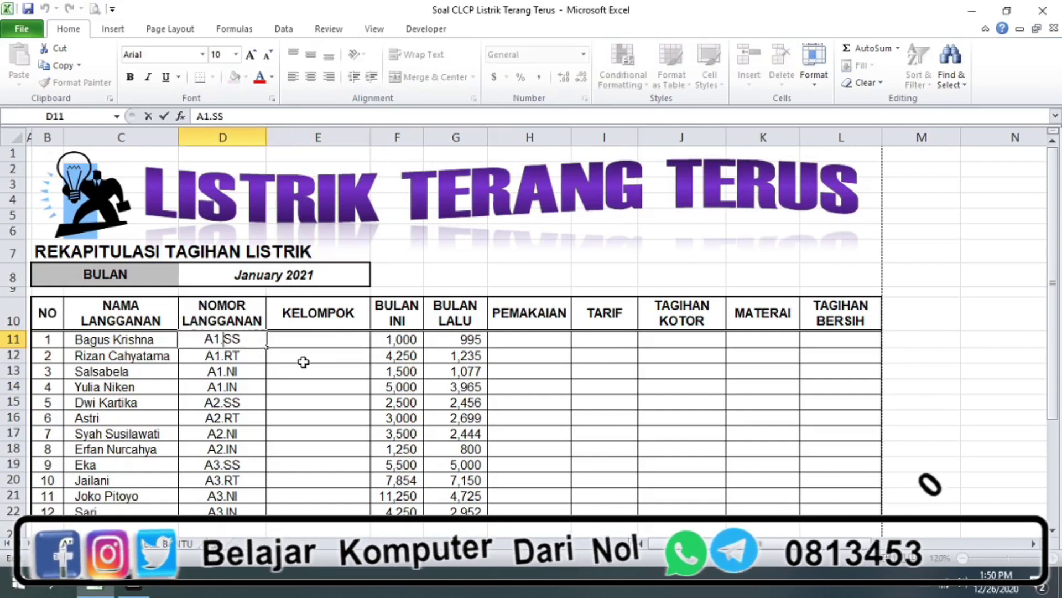
key("Return")
key("ctrl+Page_Down")
left_click_drag(96, 187, 201, 253)
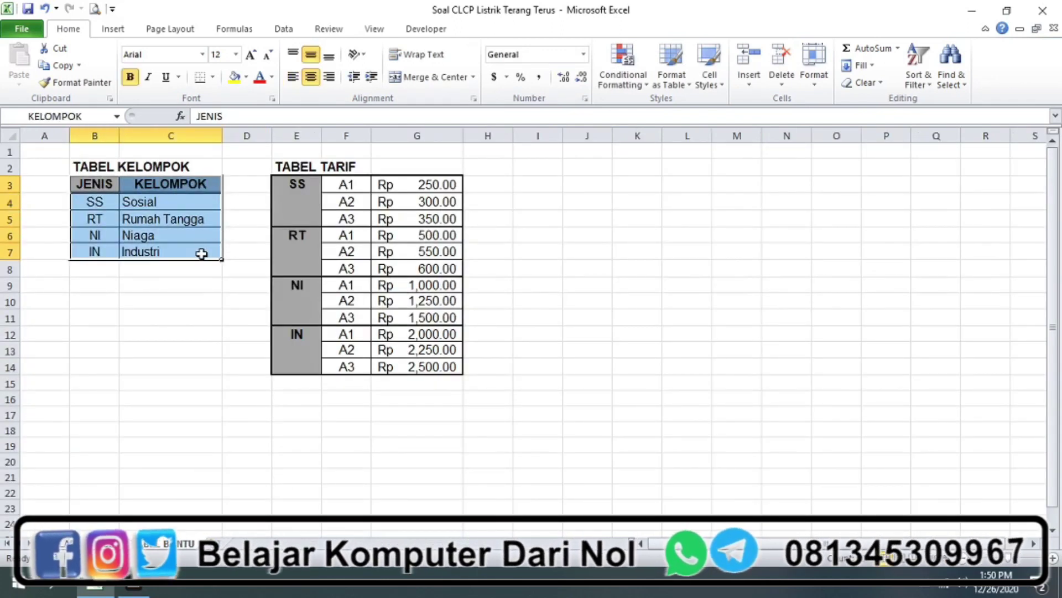
left_click(90, 298)
left_click_drag(89, 184, 97, 247)
left_click_drag(138, 183, 150, 249)
left_click_drag(87, 187, 93, 250)
left_click_drag(139, 184, 148, 253)
left_click_drag(138, 184, 150, 249)
left_click_drag(94, 186, 92, 249)
left_click_drag(137, 190, 141, 252)
Begin a VLOOKUP formula in cell E11, the first KELOMPOK data cell on the LAPORAN-5B sheet
left_click(88, 543)
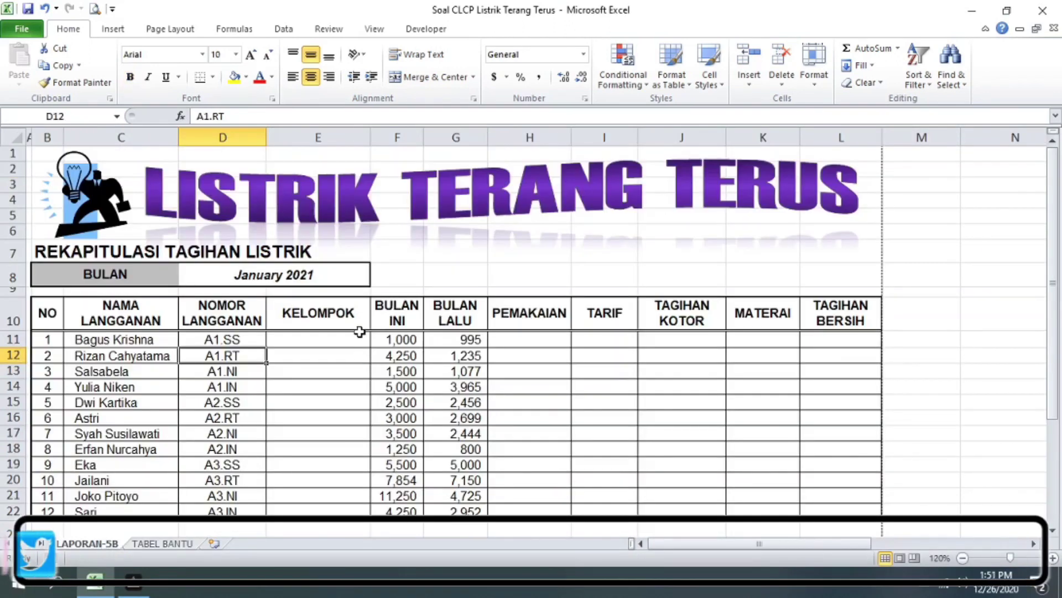
left_click(334, 338)
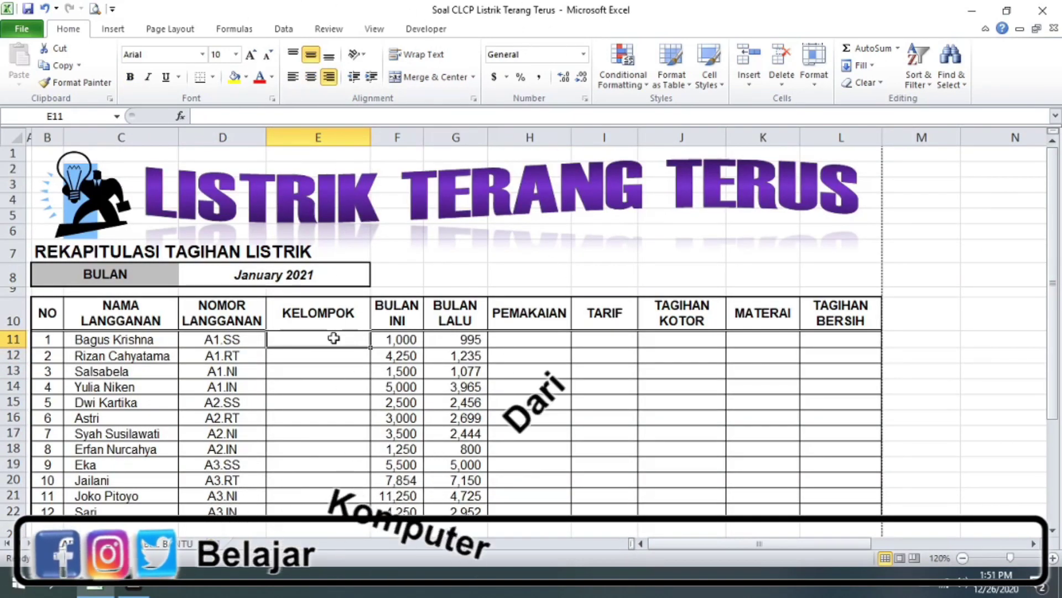
type("=")
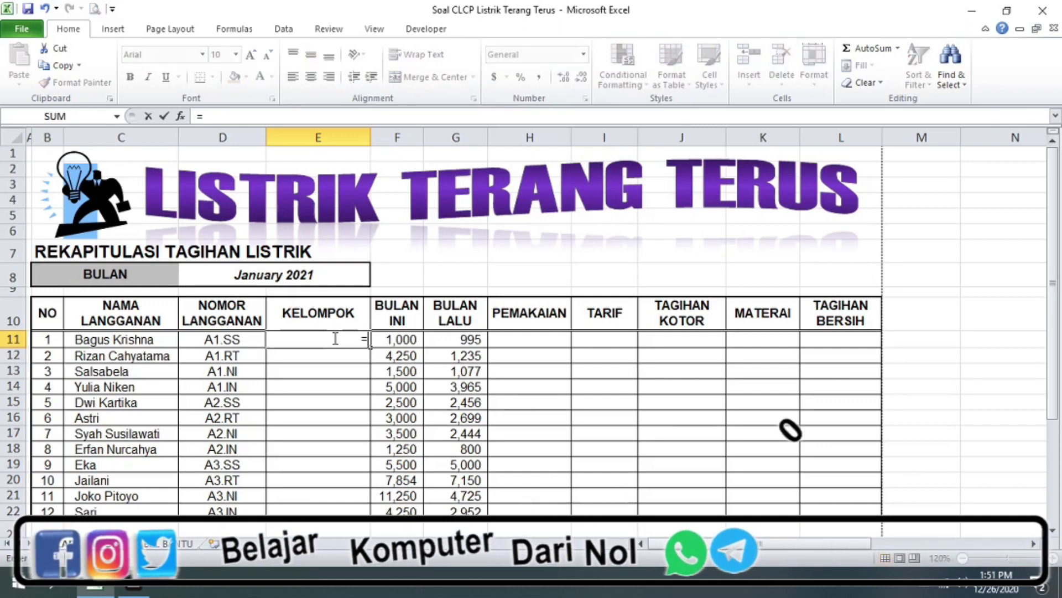
type("vlook")
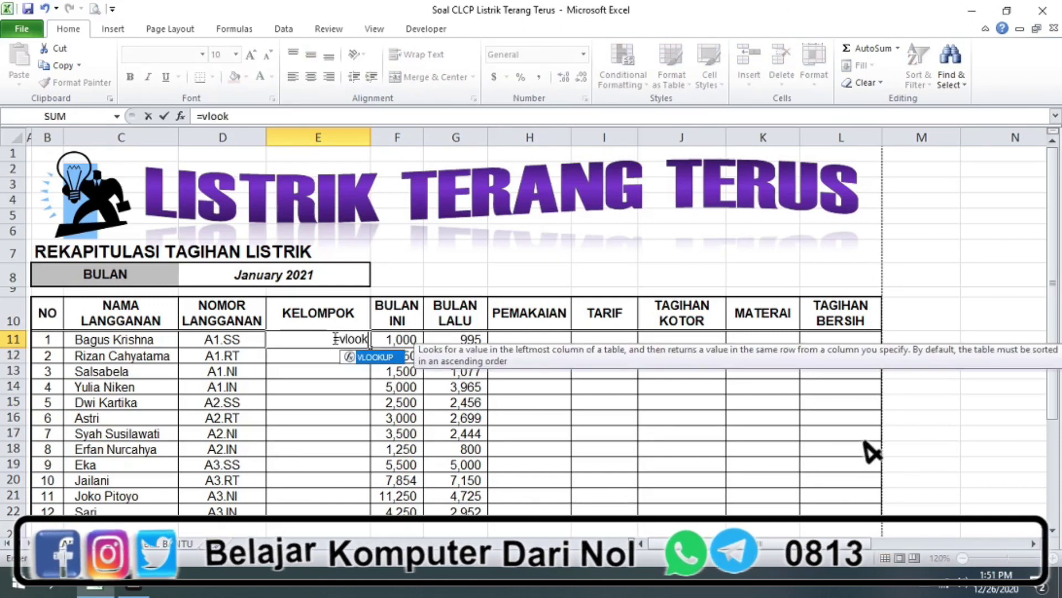
type("up")
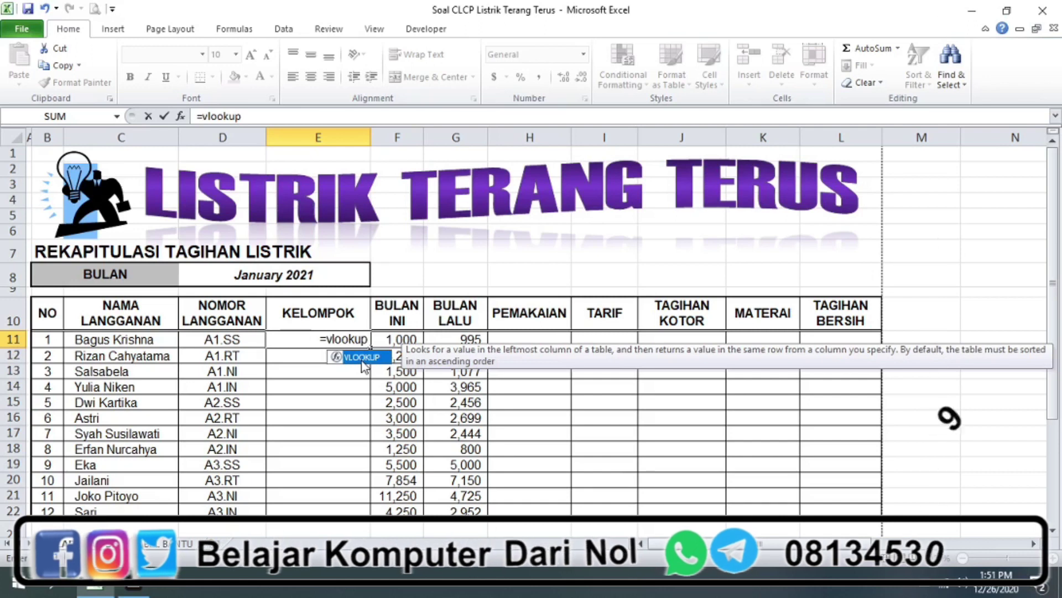
double_click(362, 357)
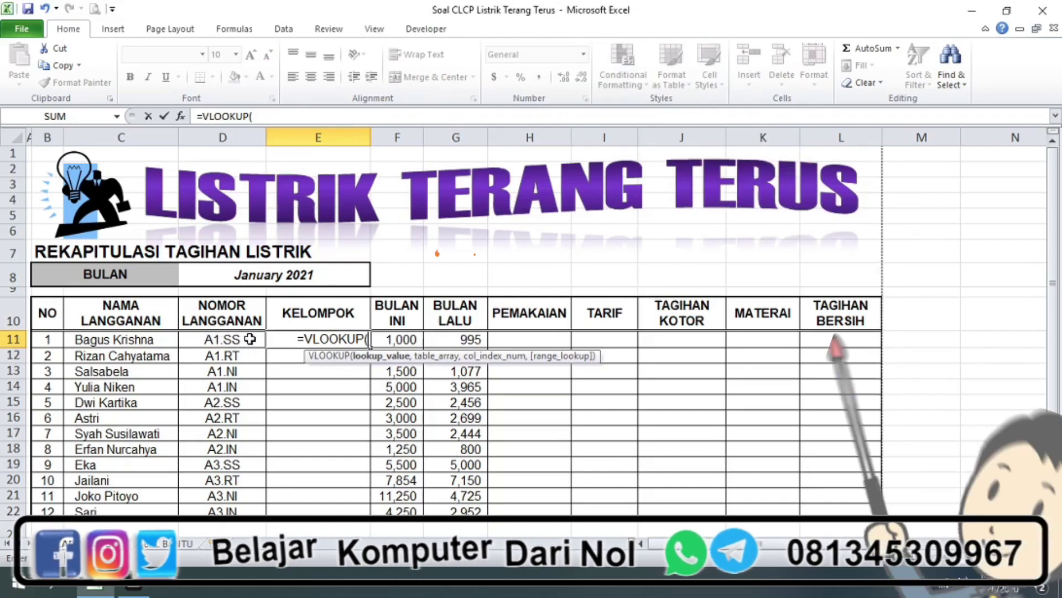
Enter RIGHT(D11,2) as the lookup value of the VLOOKUP, extracting the customer number's last two characters
type("righ")
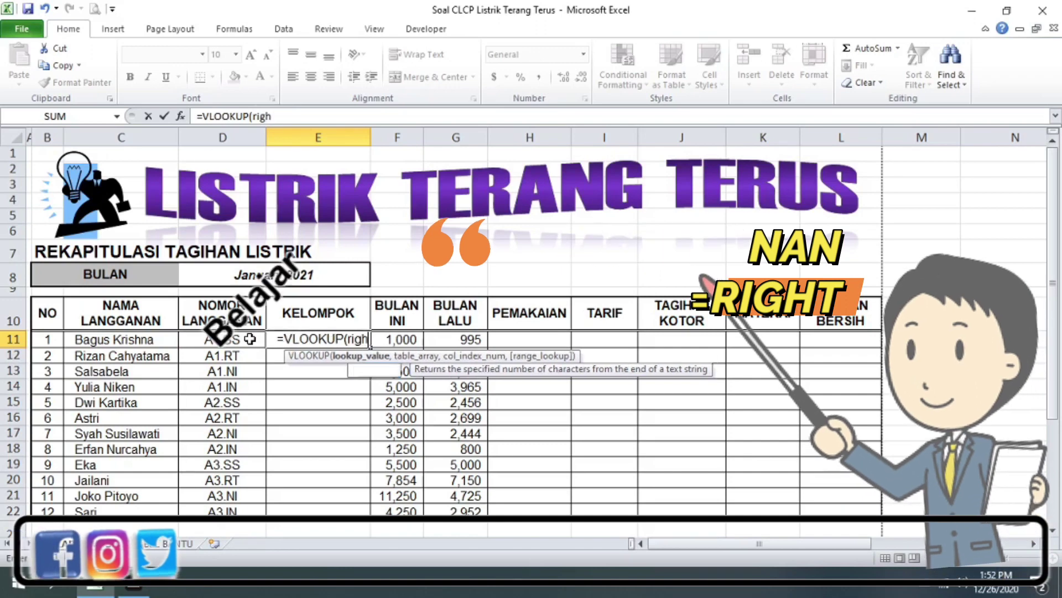
type("t")
key("Tab")
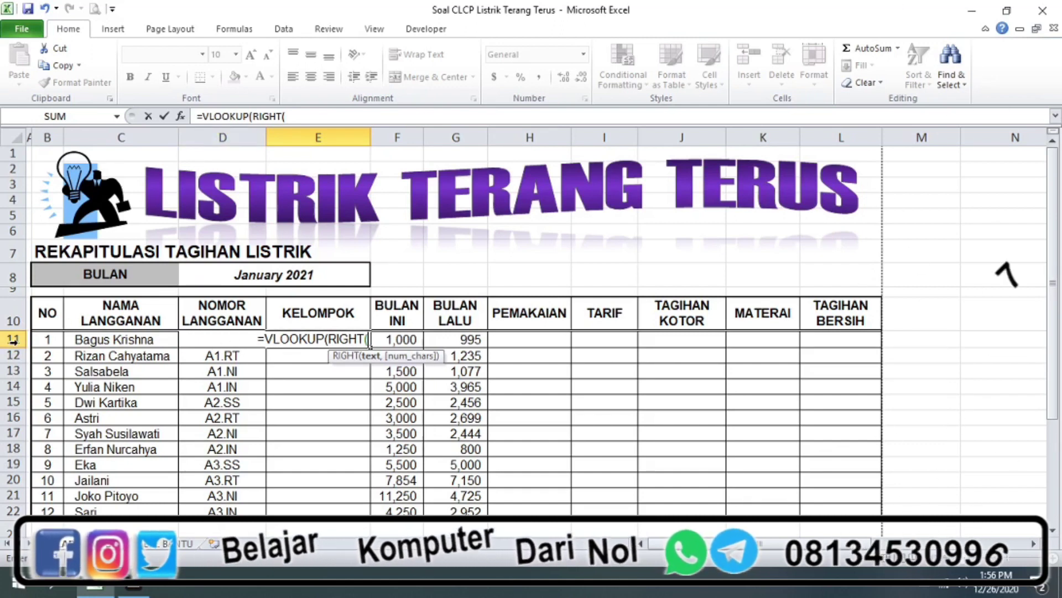
type("D")
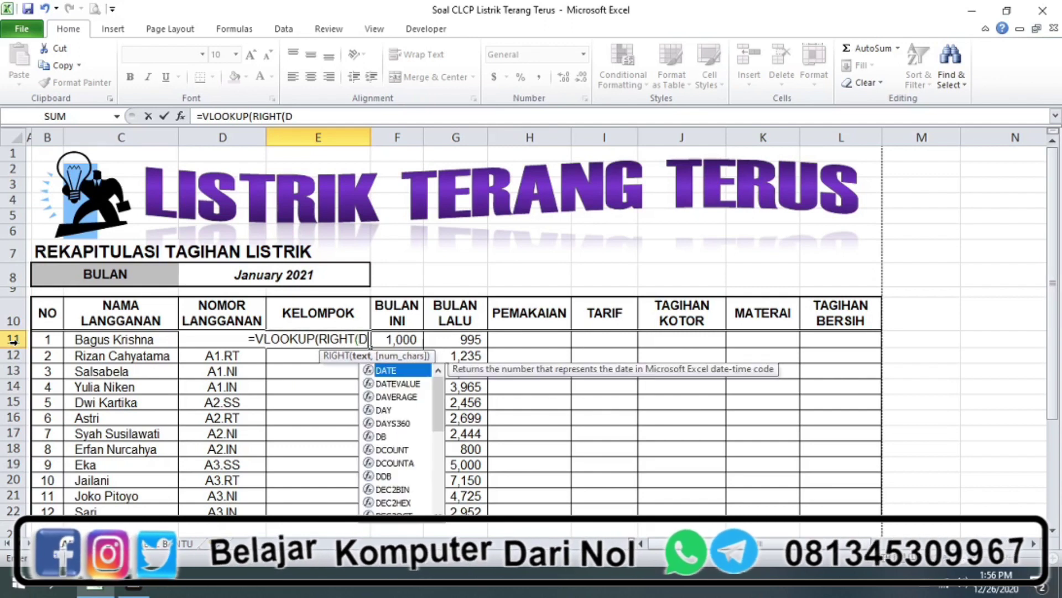
type("11")
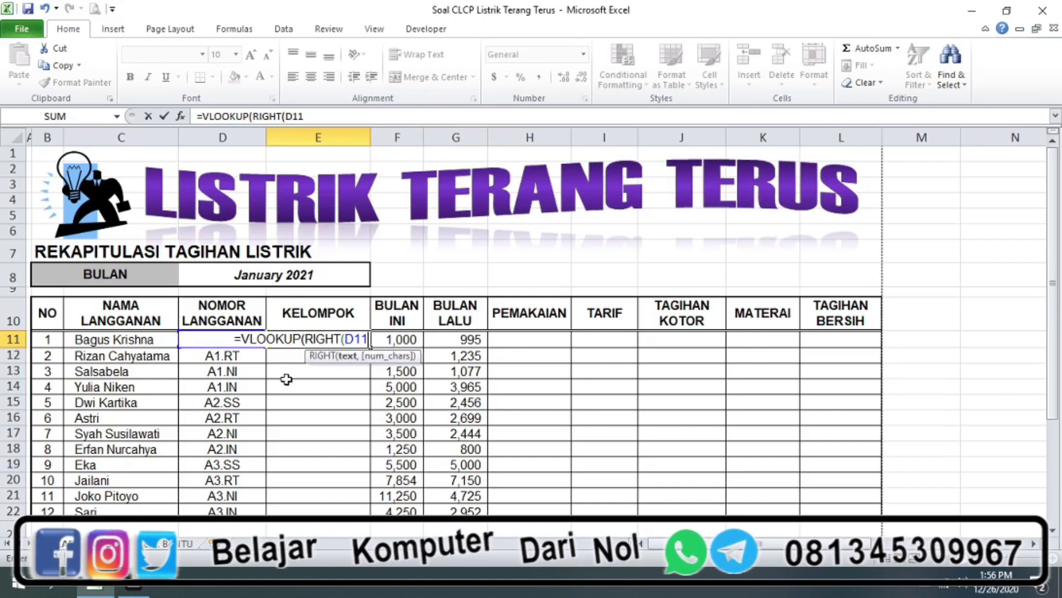
type(",")
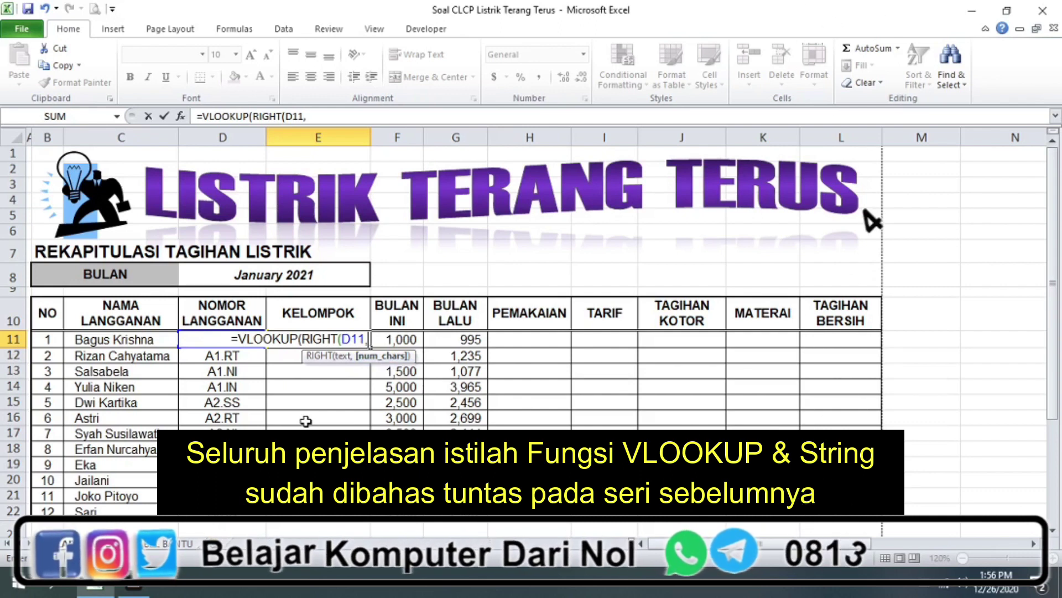
type("2")
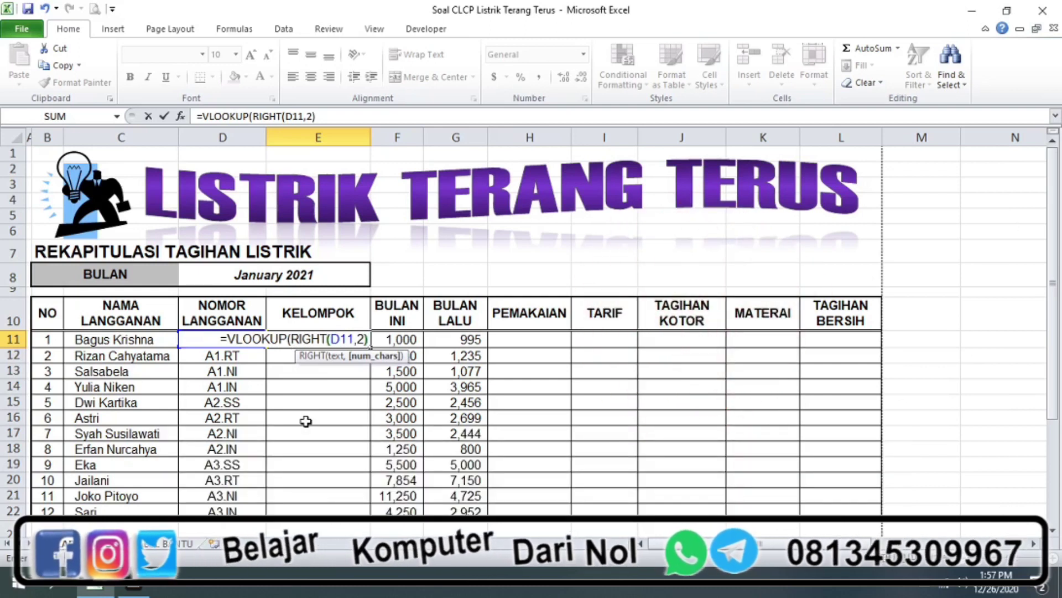
type(")")
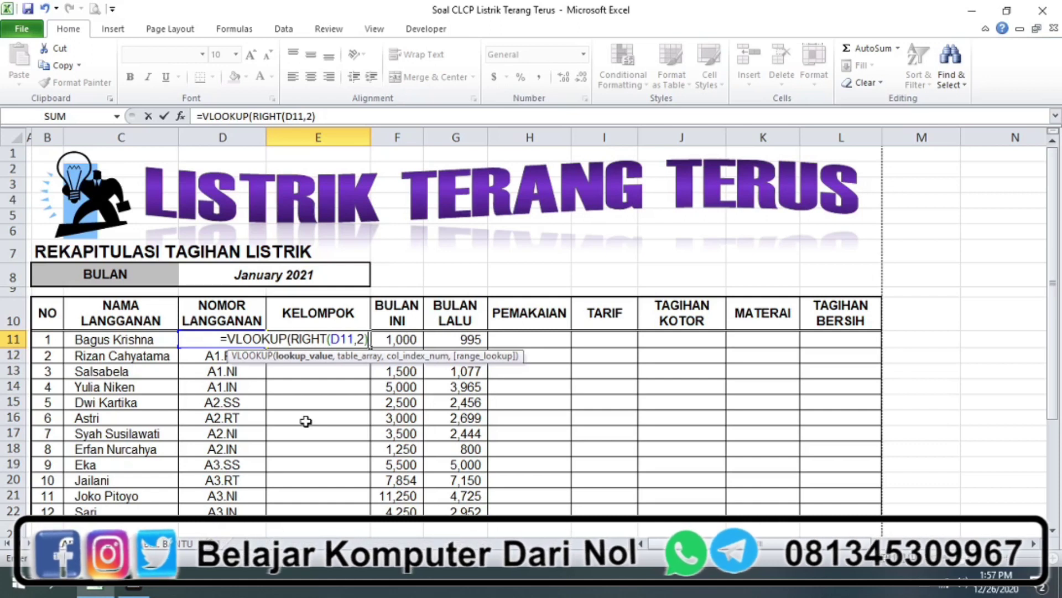
Enter the named range KELOMPOK as the table array of the VLOOKUP in E11
type(",KE")
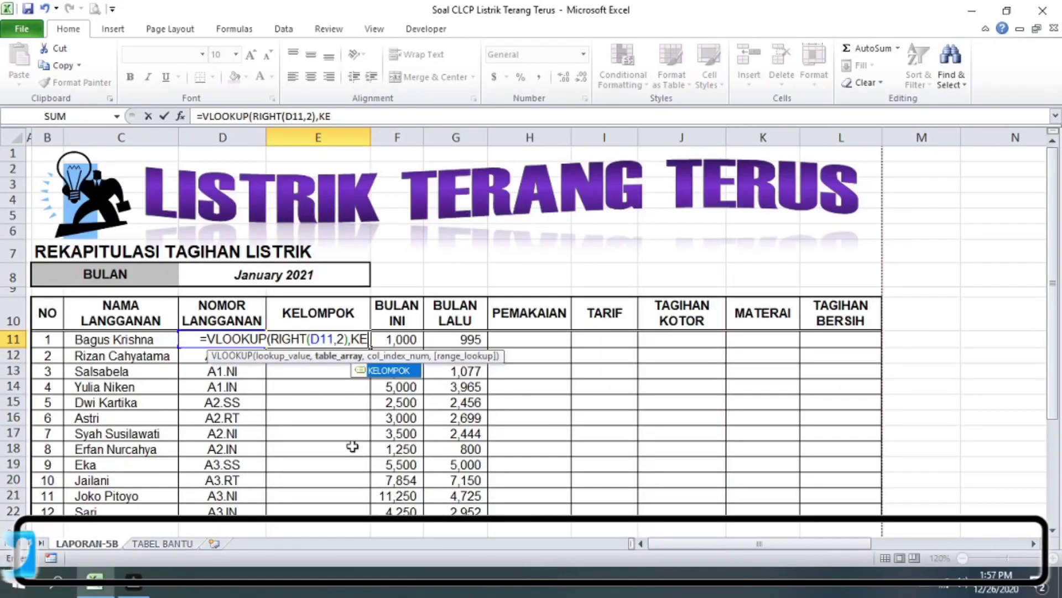
type("LOMPOK")
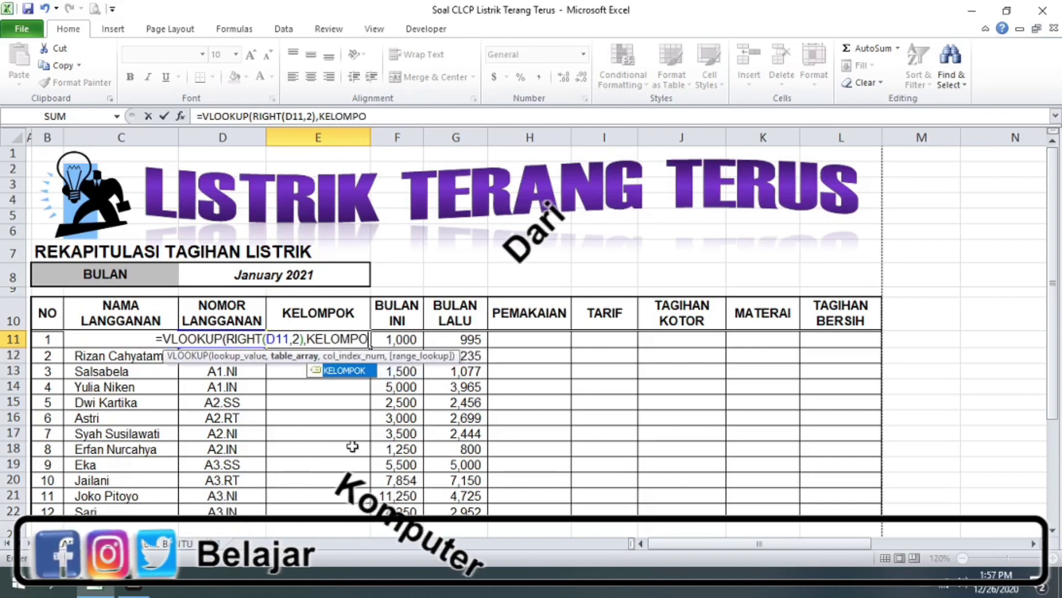